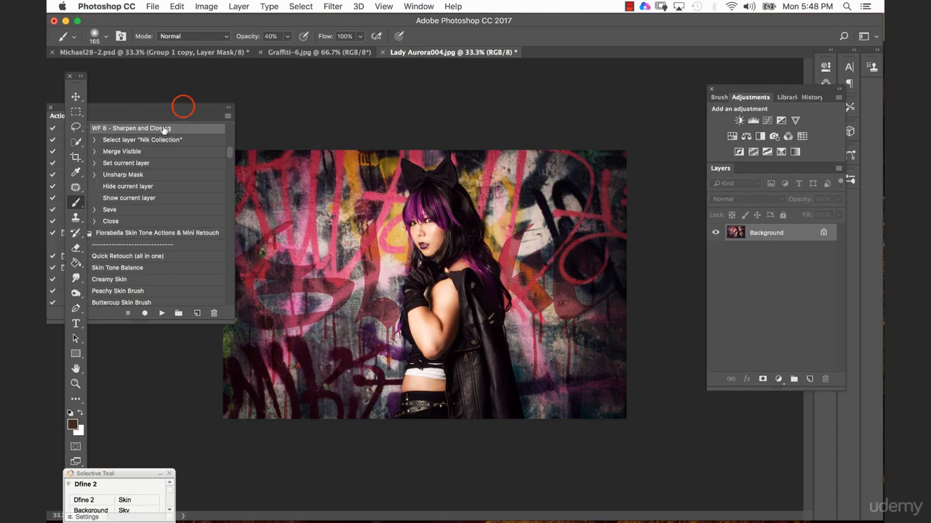
Compare the Michael28-2.psd example and return to the Lady Aurora004.jpg portrait.
{"action": "left_click_drag", "start_coordinate": [185, 107], "coordinate": [166, 118]}
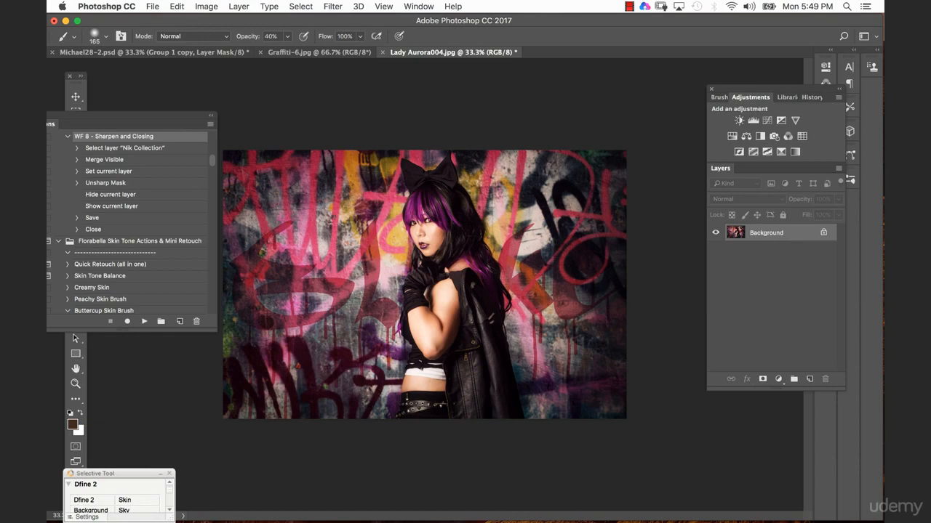
{"action": "left_click", "coordinate": [210, 54]}
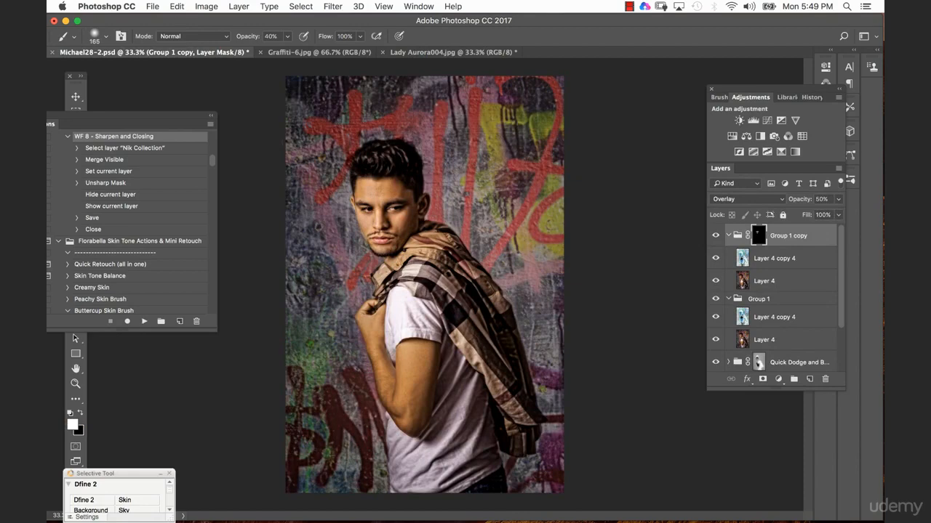
{"action": "left_click", "coordinate": [479, 52]}
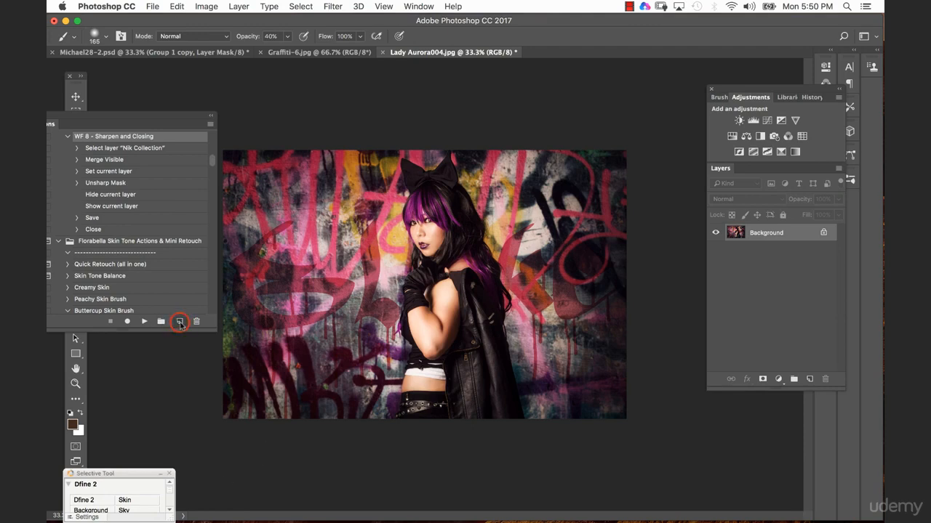
Create a new action named FAD labelled Red and start recording it.
{"action": "left_click", "coordinate": [180, 322]}
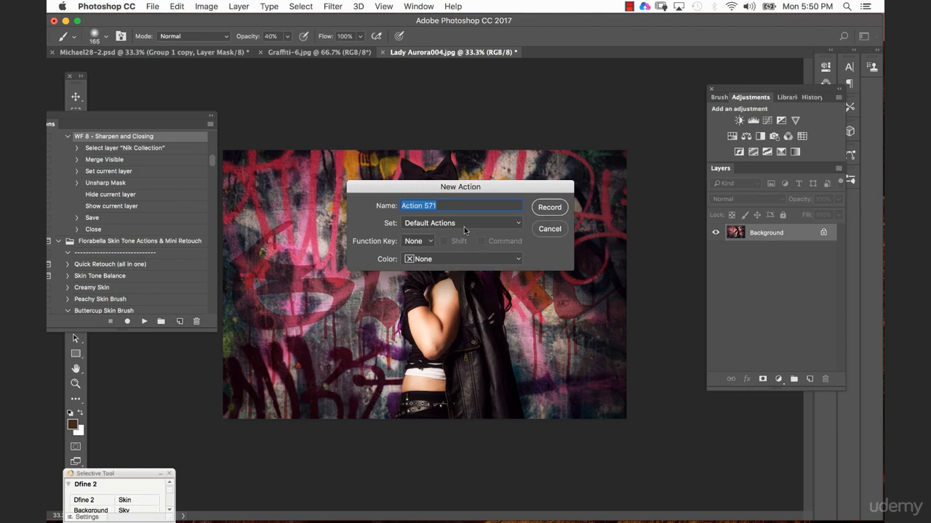
{"action": "type", "text": "FAD"}
{"action": "left_click", "coordinate": [448, 259]}
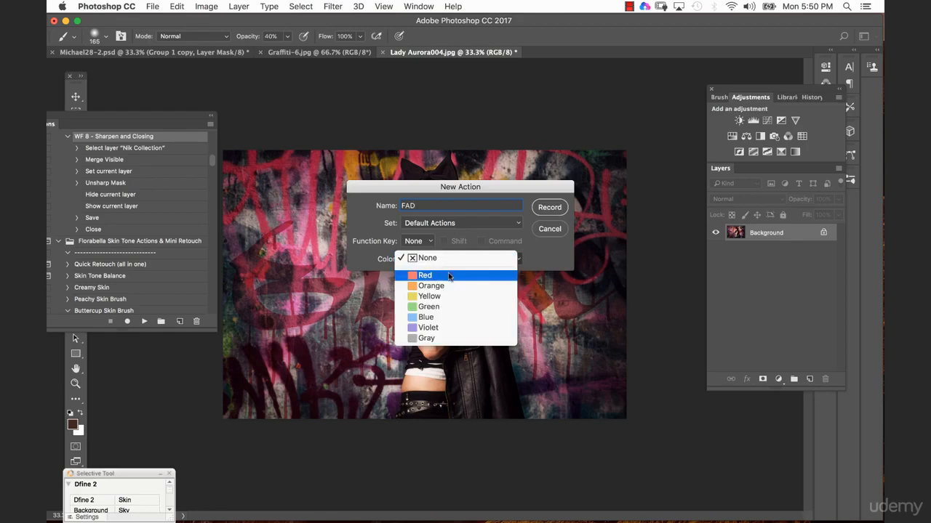
{"action": "left_click", "coordinate": [449, 276]}
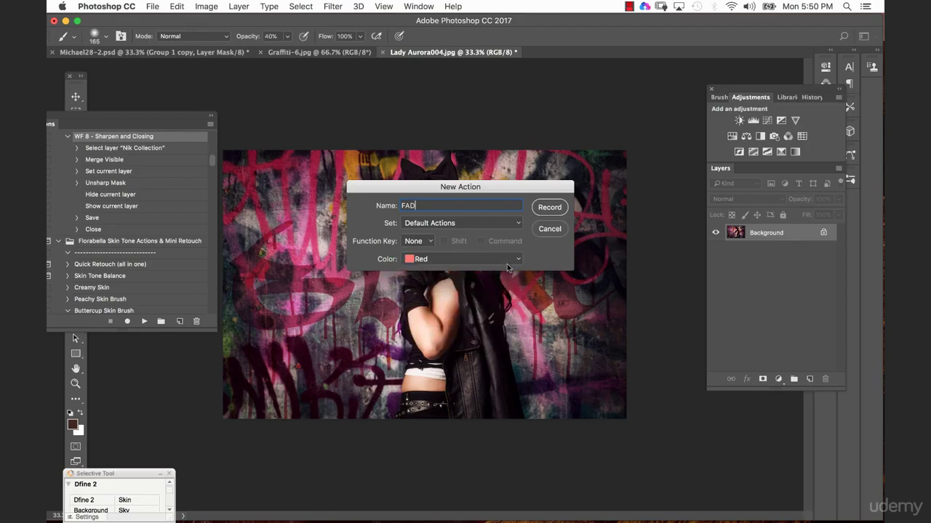
{"action": "left_click", "coordinate": [550, 207]}
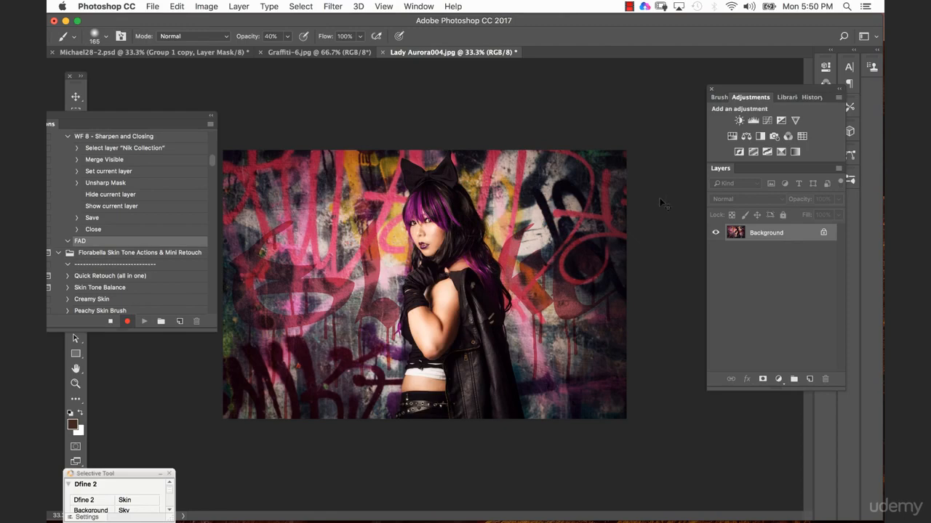
Duplicate the portrait onto new layers with Cmd+J and rename Layer 1 to FAD.
{"action": "key", "text": "super+j"}
{"action": "key", "text": "super+j"}
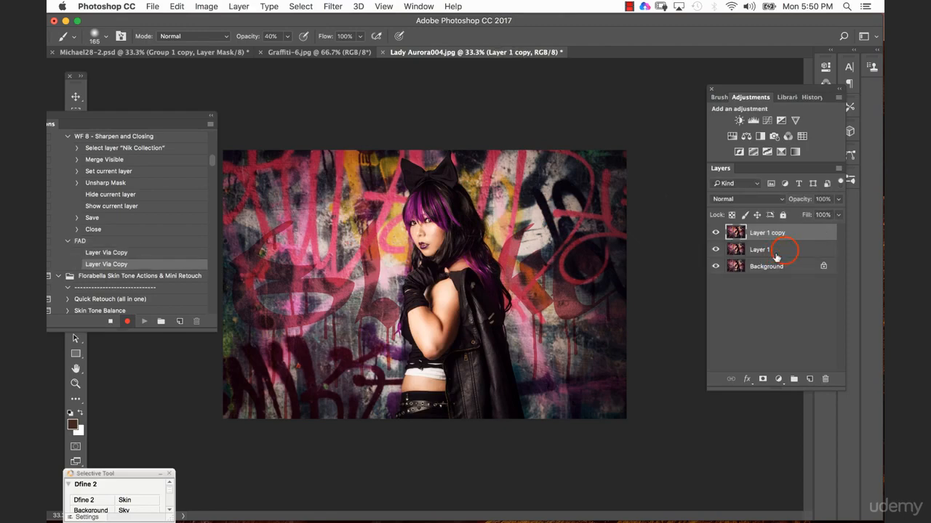
{"action": "double_click", "coordinate": [786, 250]}
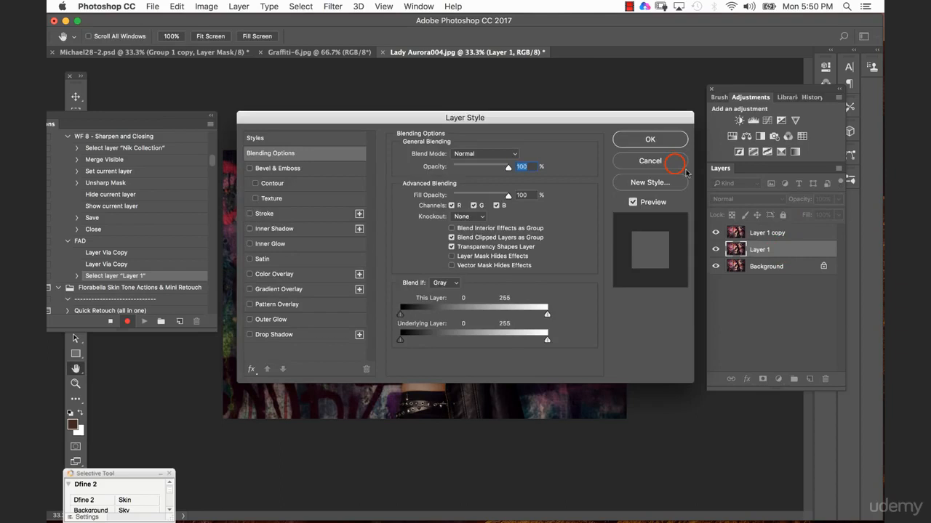
{"action": "left_click", "coordinate": [649, 161]}
{"action": "double_click", "coordinate": [759, 250]}
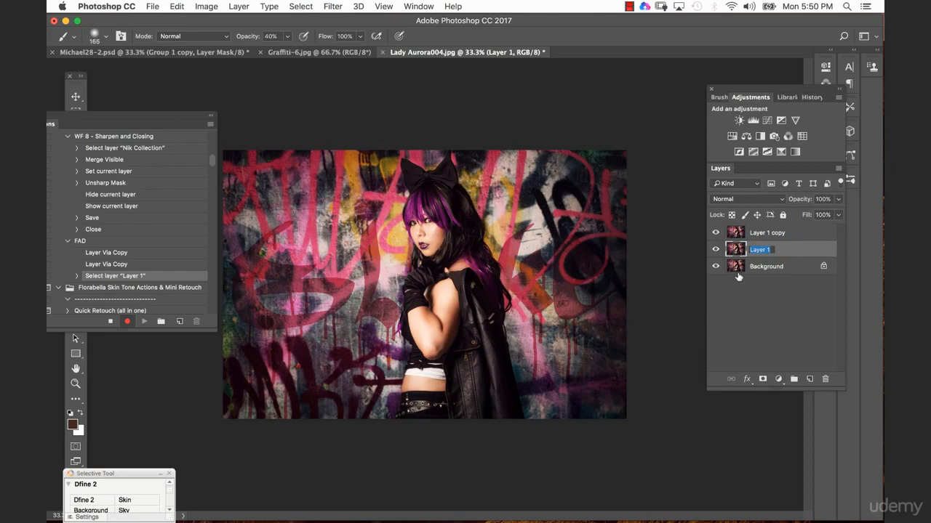
{"action": "type", "text": "FAD"}
{"action": "key", "text": "Return"}
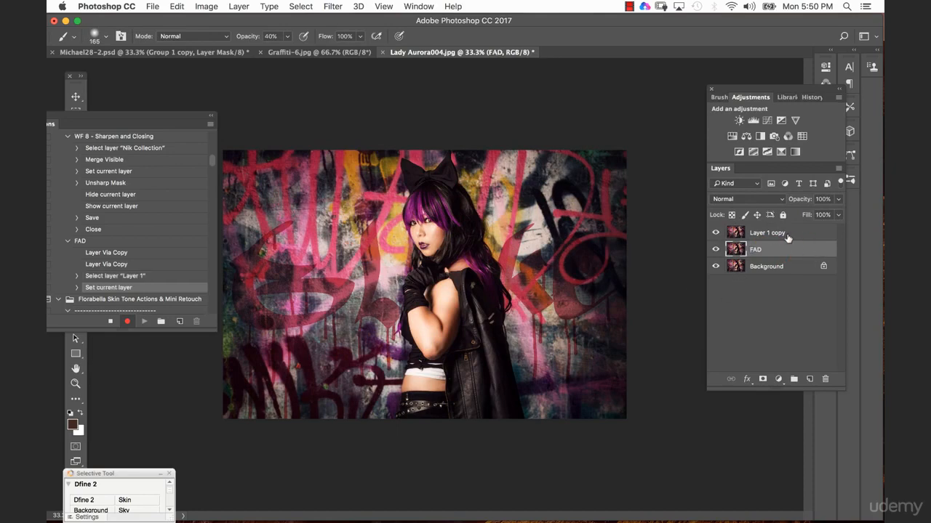
Select Layer 1 copy and FAD together and place them in a new Group 1.
{"action": "left_click", "coordinate": [788, 234]}
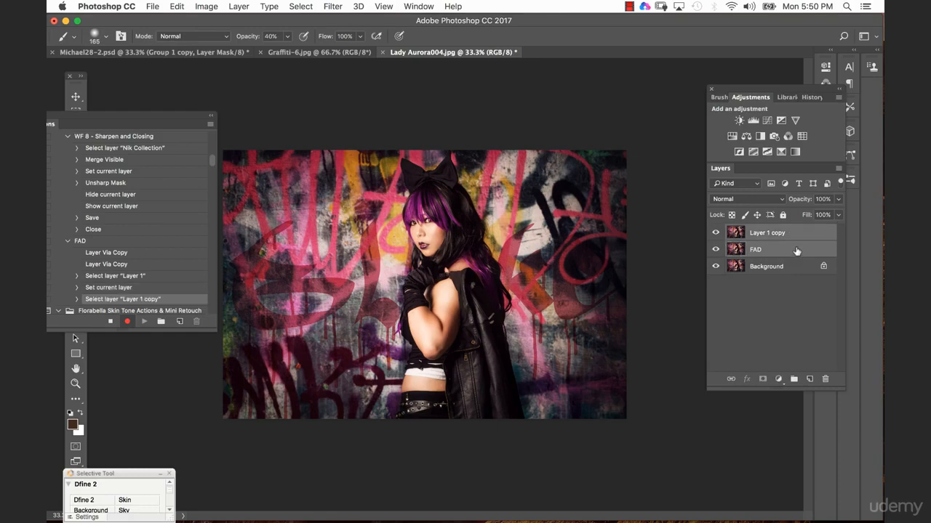
{"action": "left_click", "coordinate": [774, 254]}
{"action": "left_click_drag", "start_coordinate": [773, 253], "coordinate": [796, 379]}
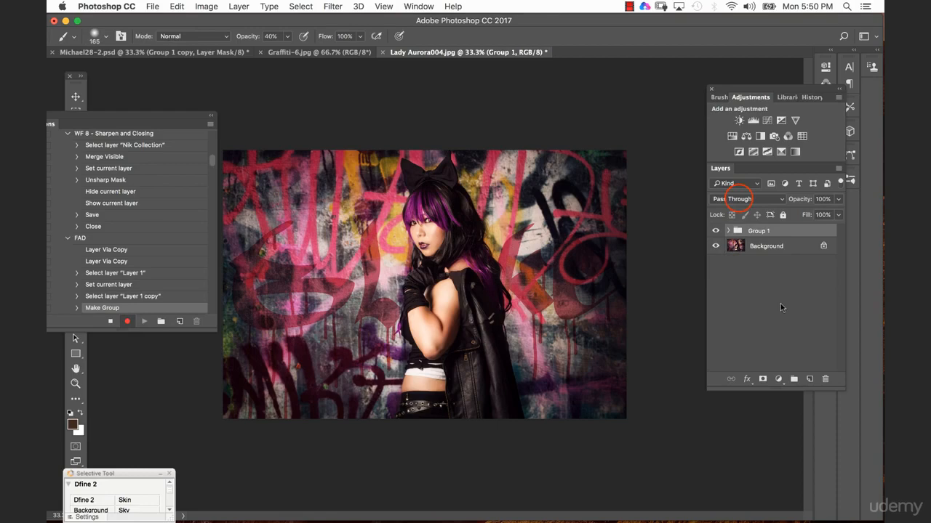
Blend Group 1 in Overlay and invert the colours of Layer 1 copy.
{"action": "left_click", "coordinate": [741, 200]}
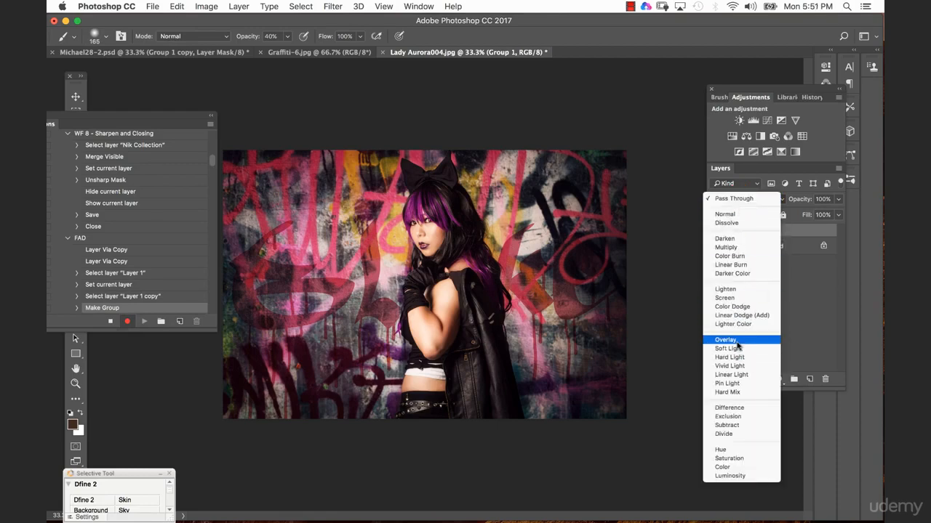
{"action": "left_click", "coordinate": [726, 340]}
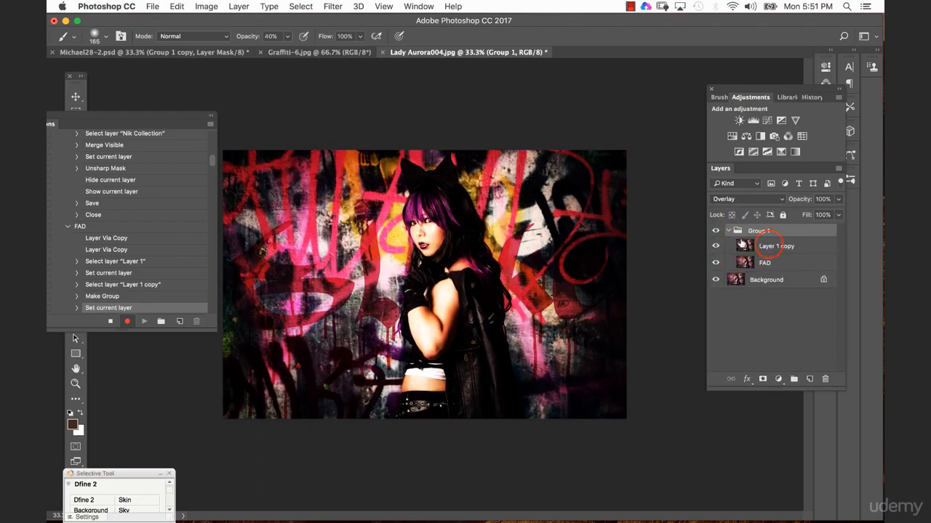
{"action": "left_click", "coordinate": [770, 248]}
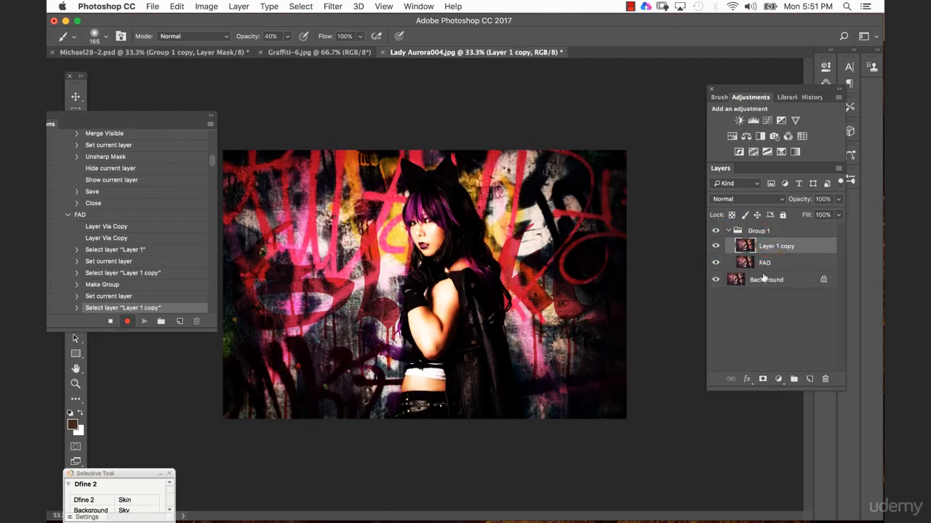
{"action": "key", "text": "super+i"}
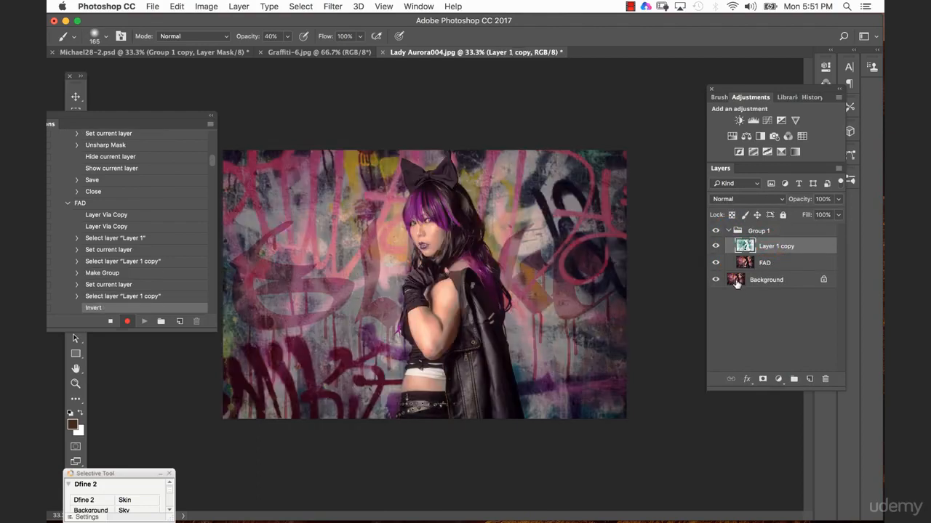
Blend Layer 1 copy in Vivid Light, hiding and showing Group 1 to compare.
{"action": "left_click", "coordinate": [743, 199]}
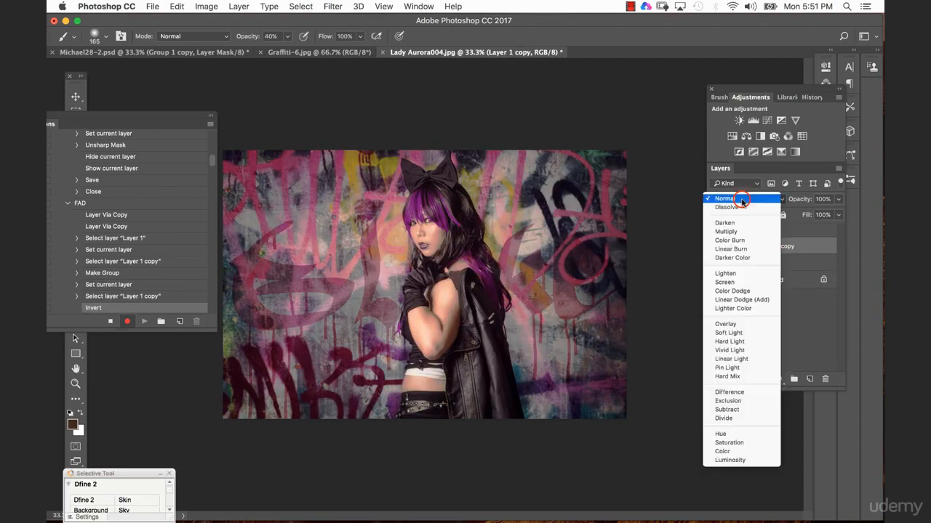
{"action": "left_click", "coordinate": [731, 350]}
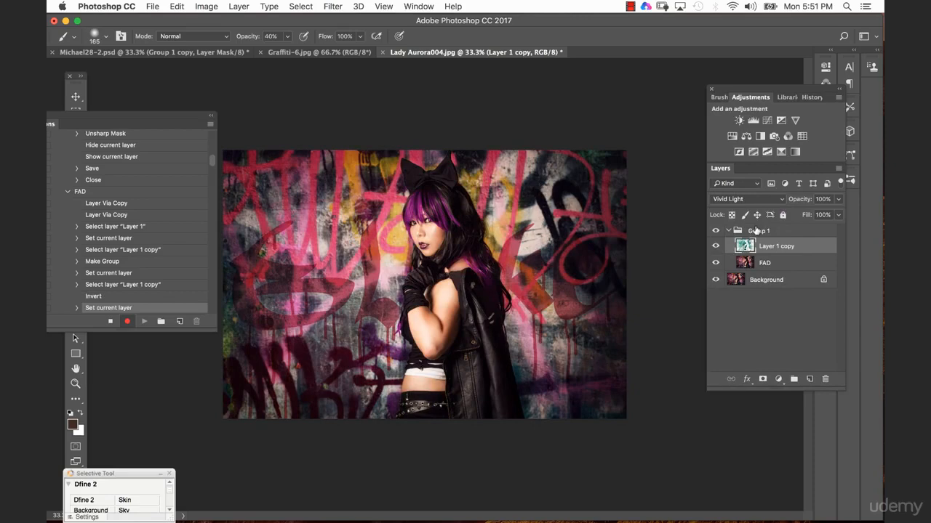
{"action": "left_click", "coordinate": [716, 231]}
{"action": "left_click", "coordinate": [716, 231]}
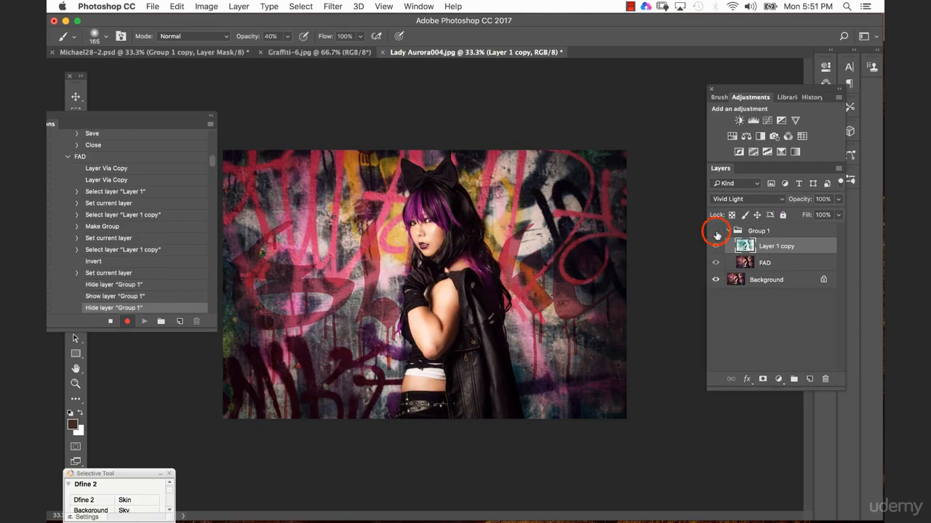
{"action": "left_click", "coordinate": [717, 232]}
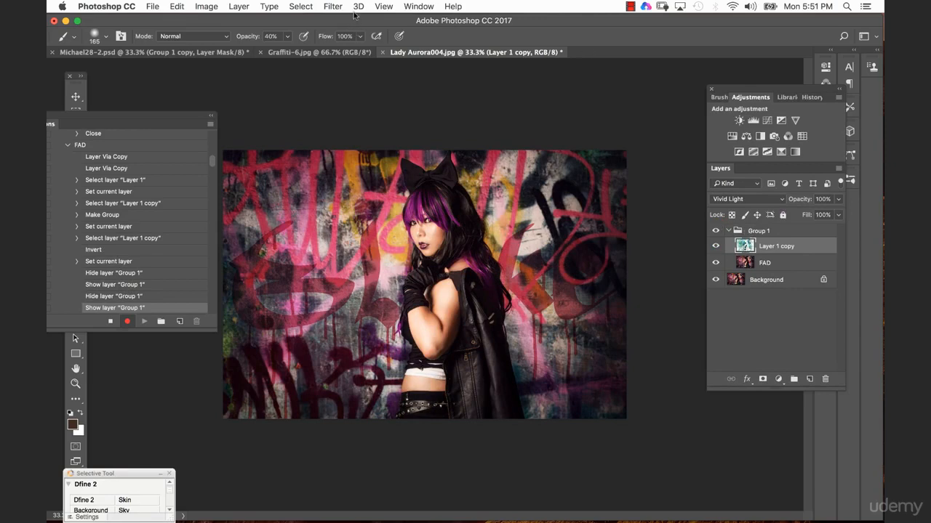
Apply a Surface Blur with radius 57 and threshold 15 to Layer 1 copy.
{"action": "left_click", "coordinate": [332, 7]}
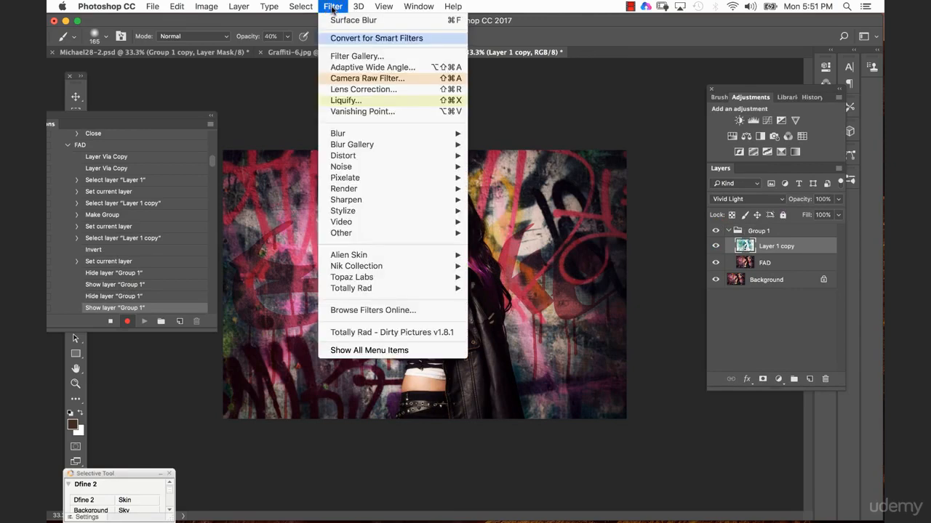
{"action": "mouse_move", "coordinate": [338, 133]}
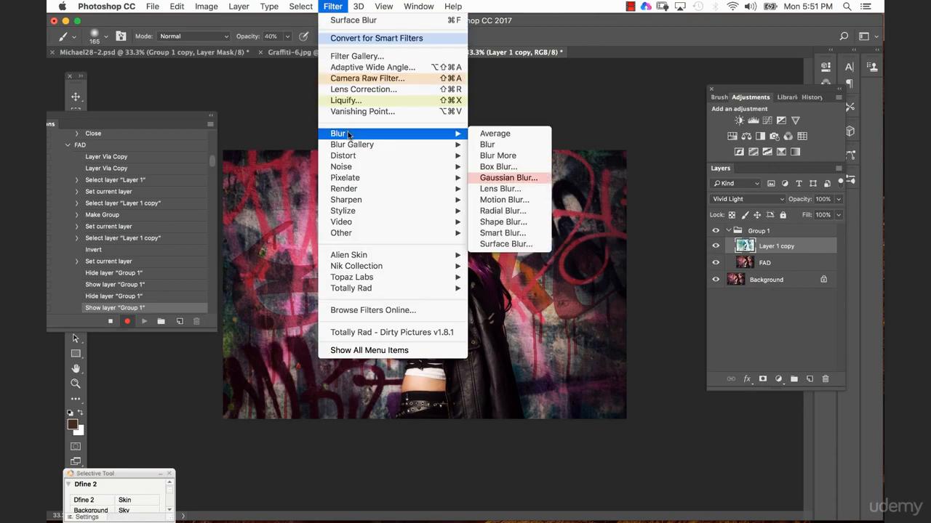
{"action": "left_click", "coordinate": [504, 244]}
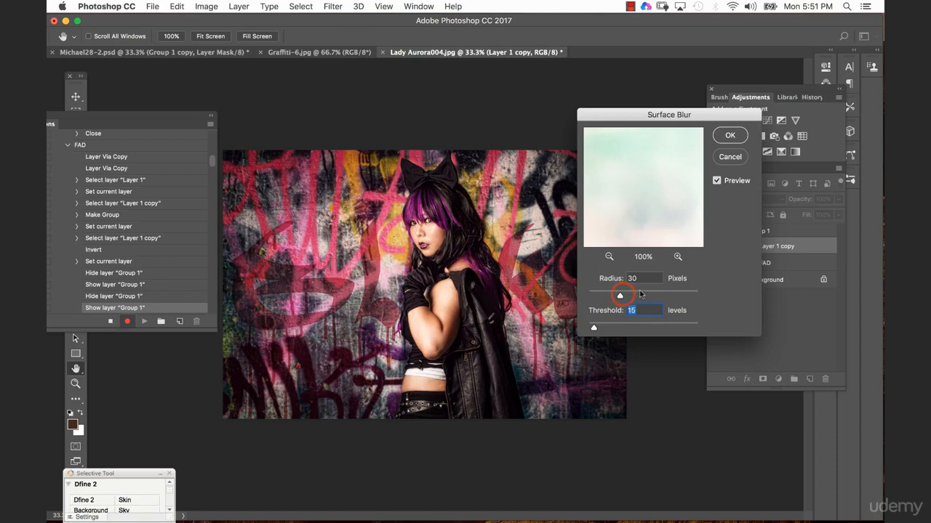
{"action": "left_click_drag", "start_coordinate": [620, 295], "coordinate": [649, 295]}
{"action": "left_click", "coordinate": [730, 157]}
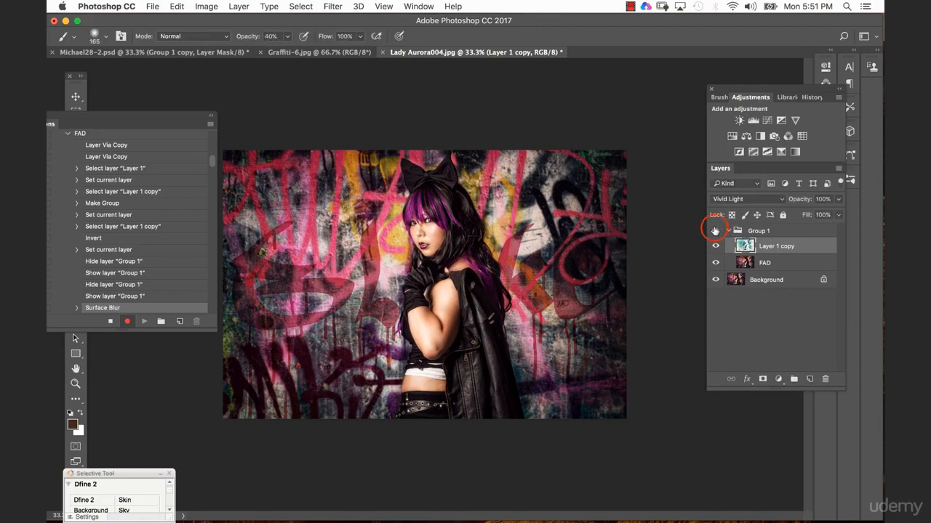
{"action": "left_click", "coordinate": [716, 231]}
{"action": "left_click", "coordinate": [715, 231]}
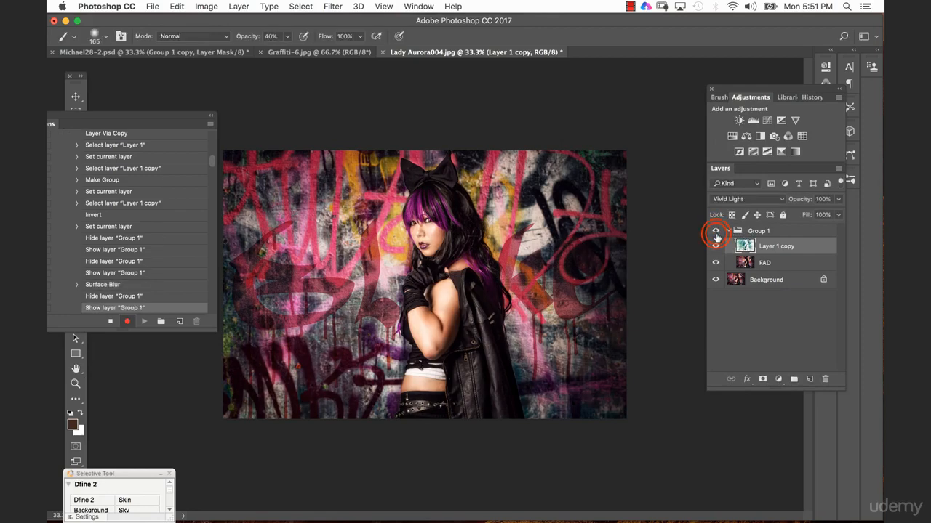
{"action": "left_click", "coordinate": [715, 230]}
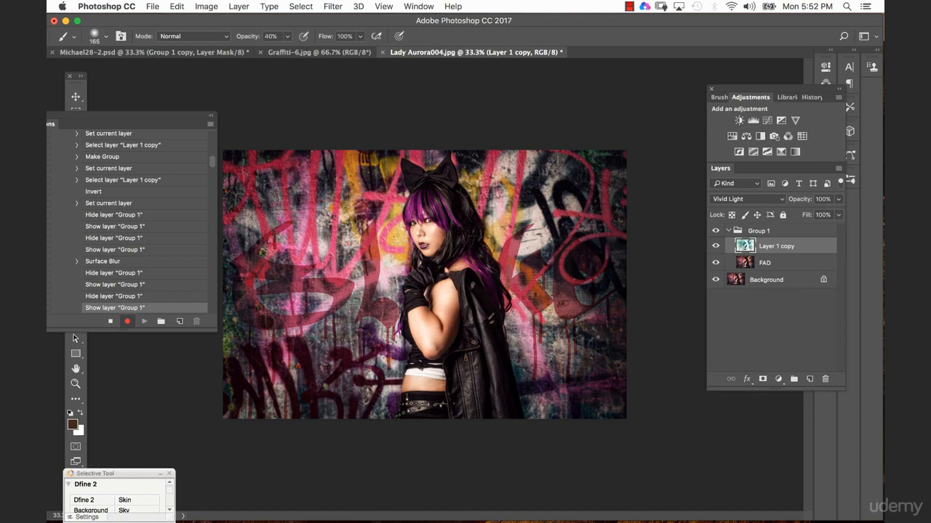
{"action": "left_click", "coordinate": [778, 231]}
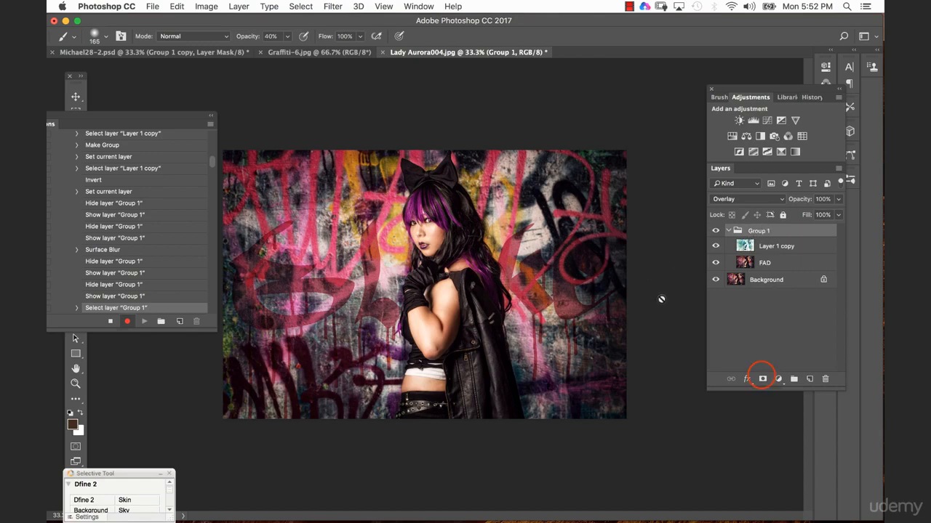
Add a white layer mask to Group 1.
{"action": "left_click", "coordinate": [761, 379]}
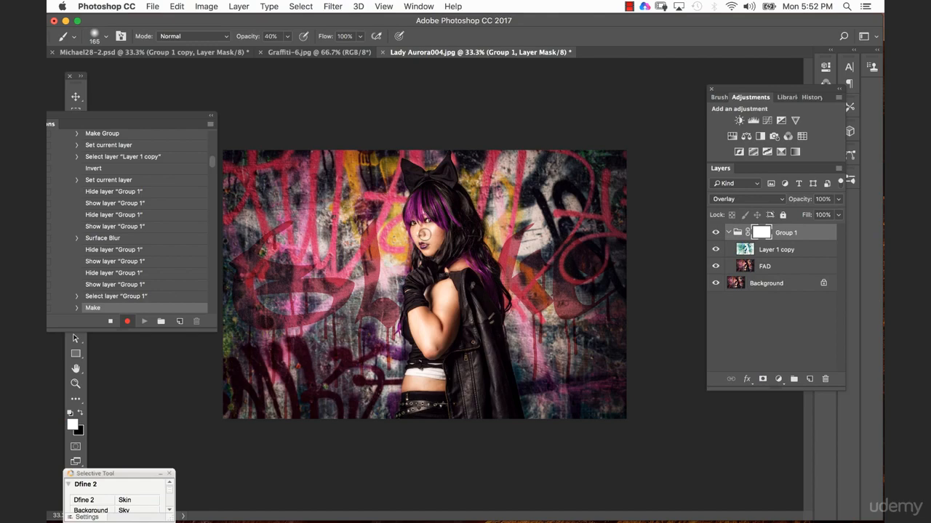